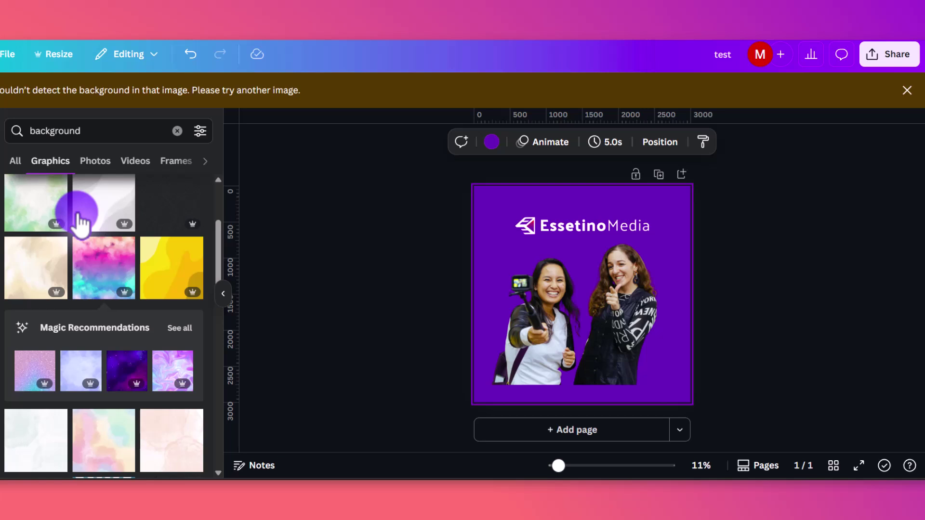
Step: Add the pink-and-blue watercolour graphic and stretch it to fill the whole page
left_click(103, 267)
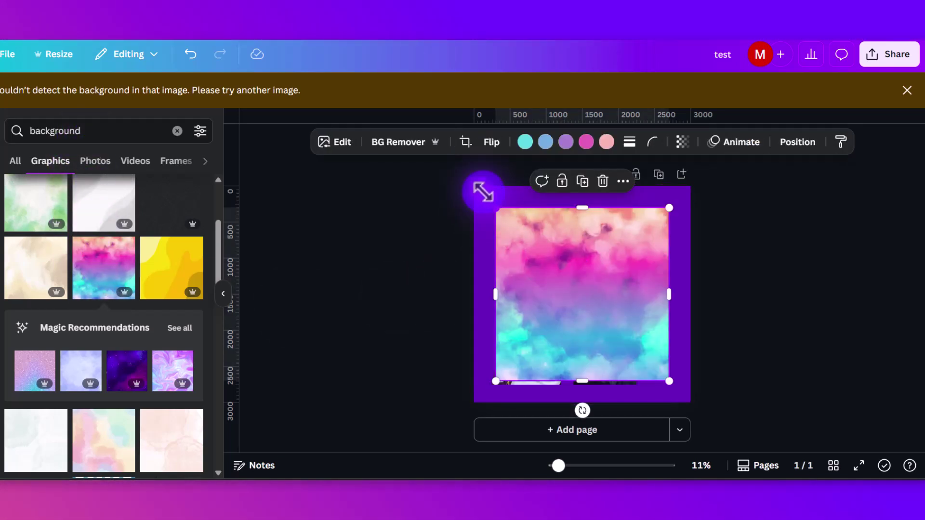
left_click_drag(483, 192, 463, 174)
left_click_drag(669, 382, 699, 412)
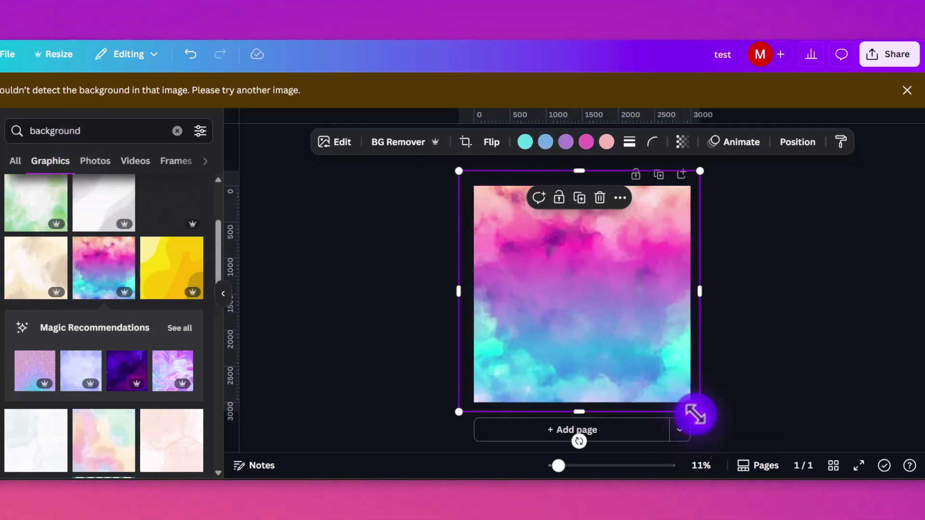
Step: Send the watercolour graphic to the back, behind the logo and two people
left_click(798, 141)
left_click(148, 222)
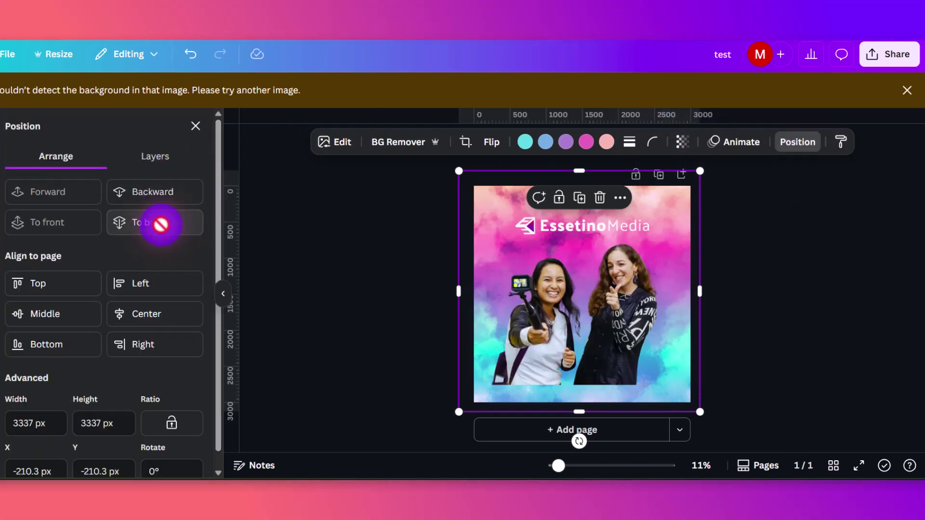
left_click(784, 262)
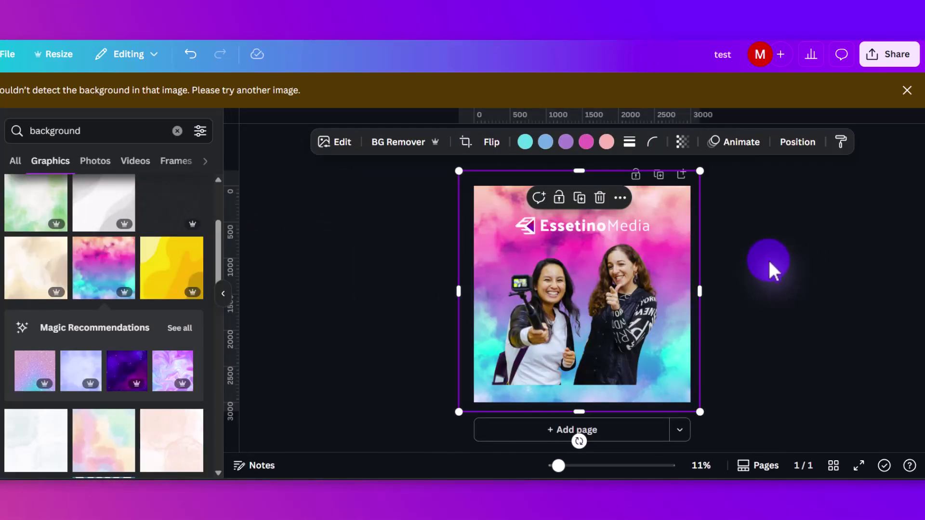
Step: Download the design as test.png, a PNG with transparent background, after briefly trying SVG
left_click(889, 54)
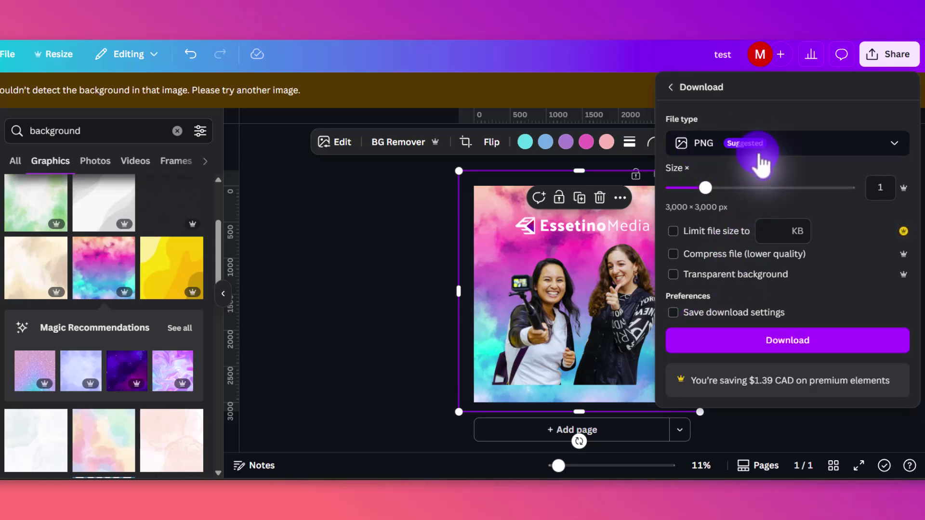
left_click(802, 143)
left_click(766, 328)
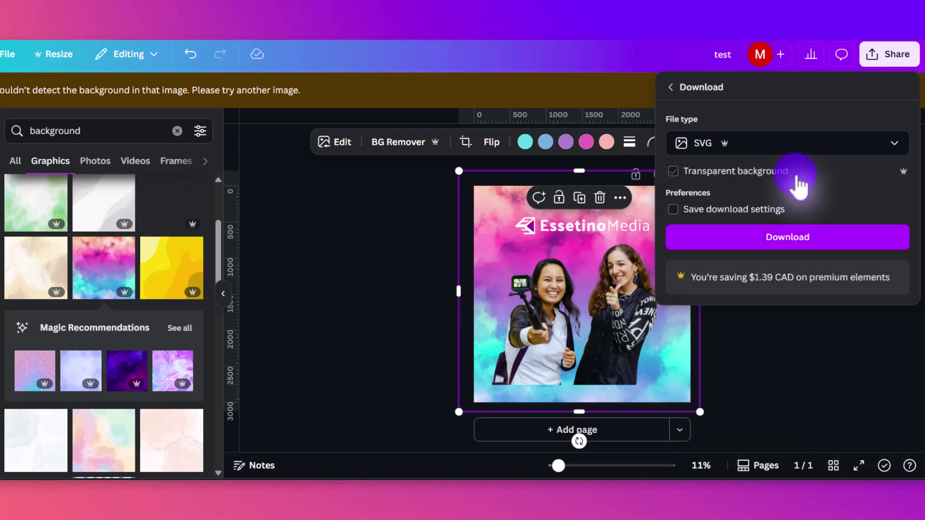
left_click(802, 144)
left_click(752, 210)
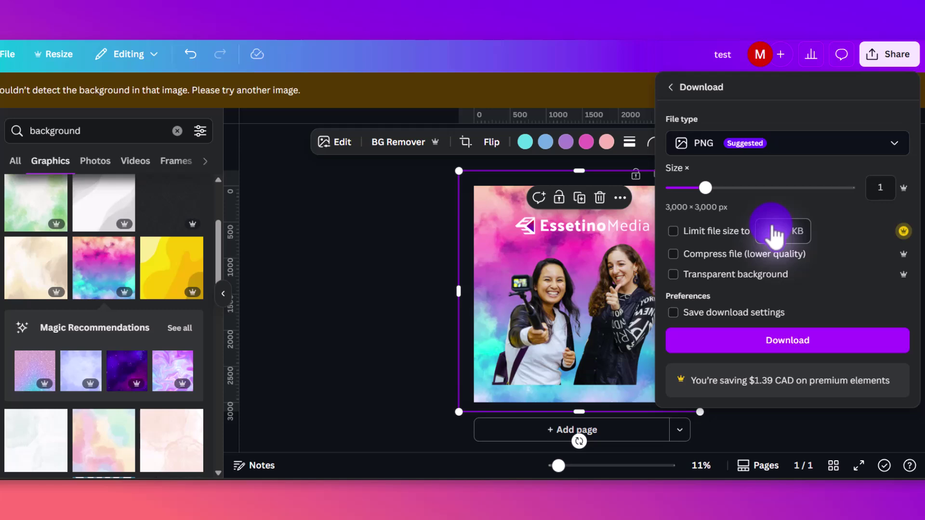
left_click(673, 274)
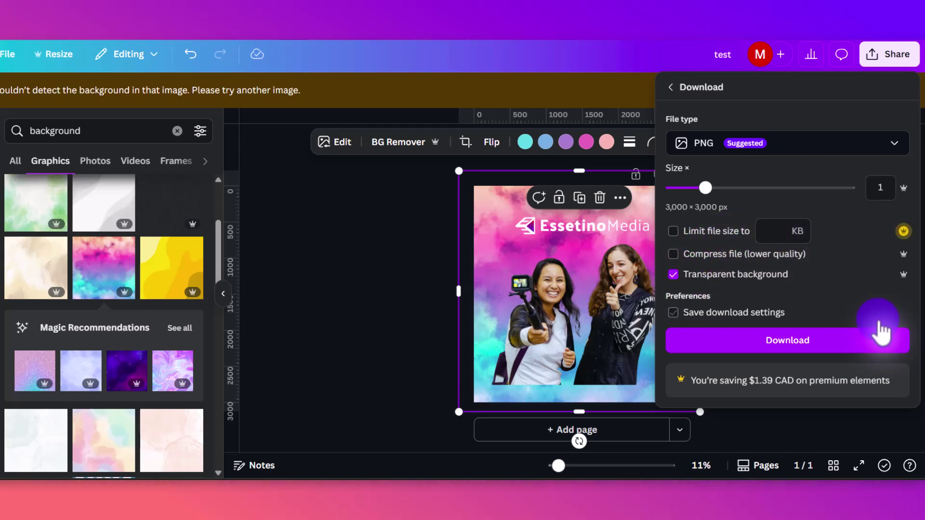
left_click(820, 340)
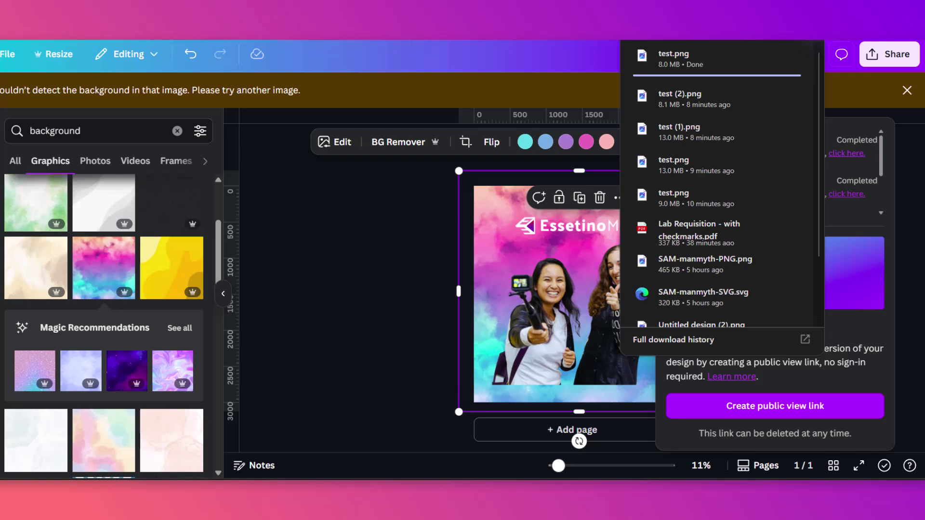
Step: Preview test.png in Photos, close it, and select the watercolour graphic on the page
left_click(696, 57)
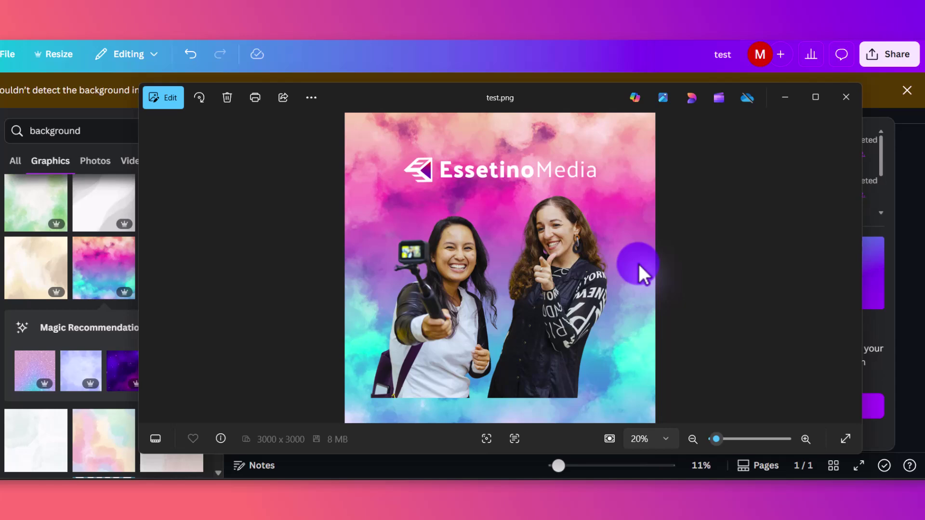
left_click(846, 96)
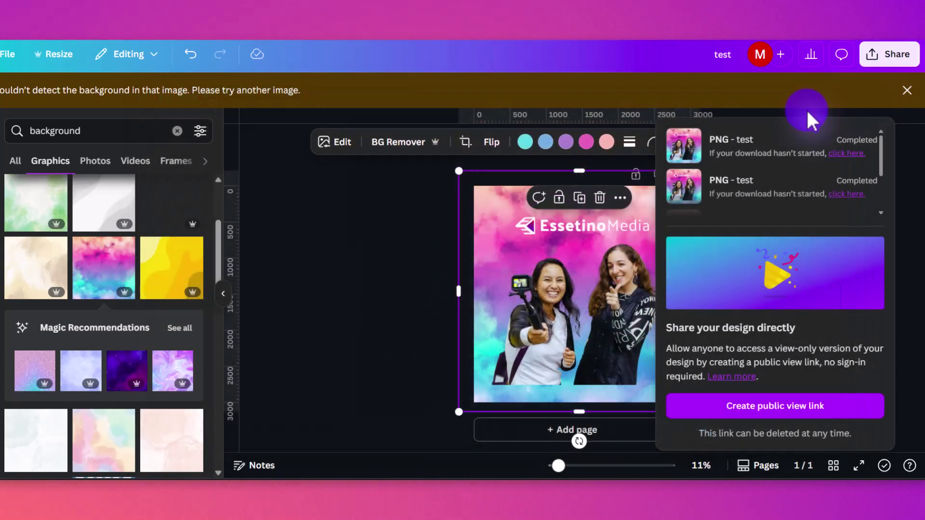
left_click(492, 218)
Step: Replace the watercolour graphic with a purple-to-pink gradient page background, then open Share
key("Delete")
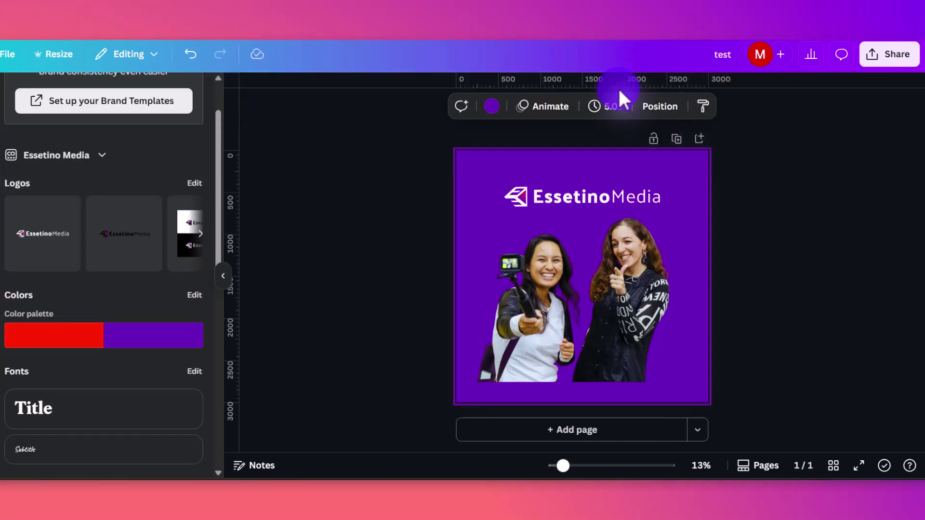
left_click(491, 106)
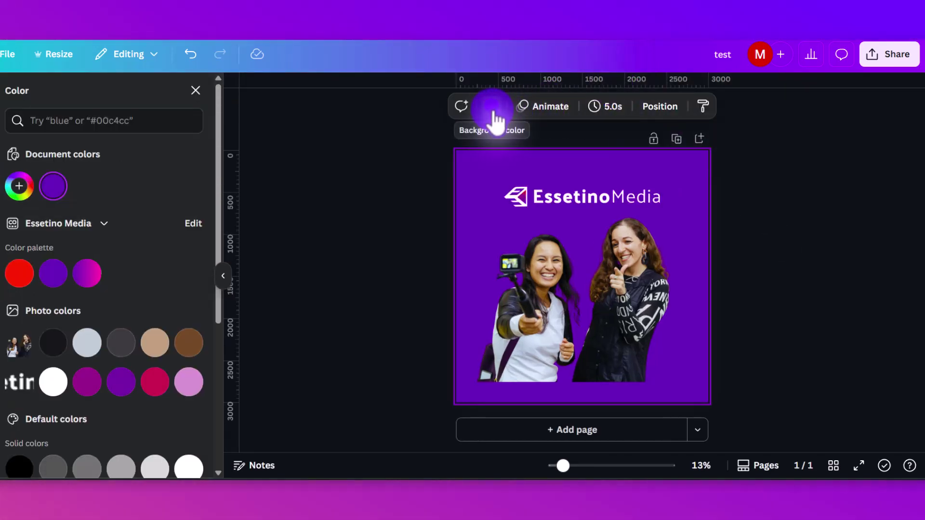
left_click(87, 273)
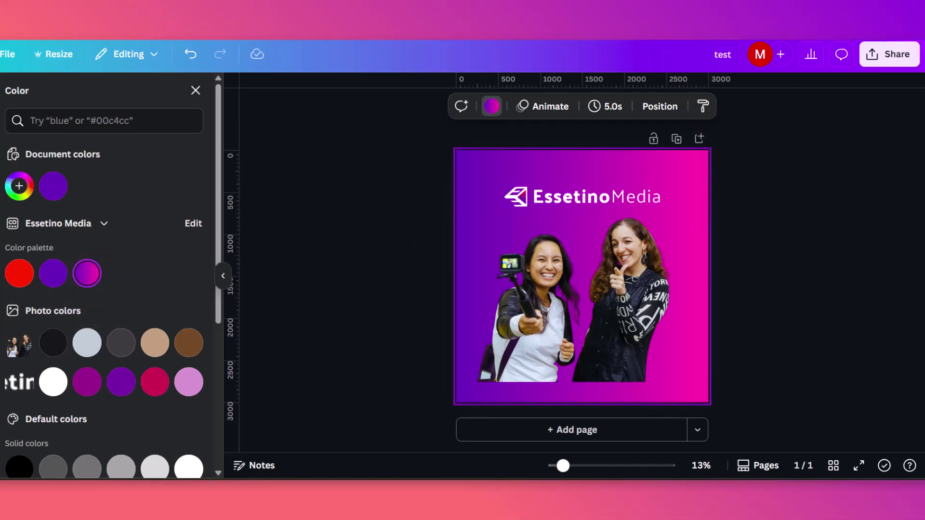
left_click(889, 54)
Step: Export the gradient design as transparent-background PNG test (1).png and close its preview
left_click(695, 327)
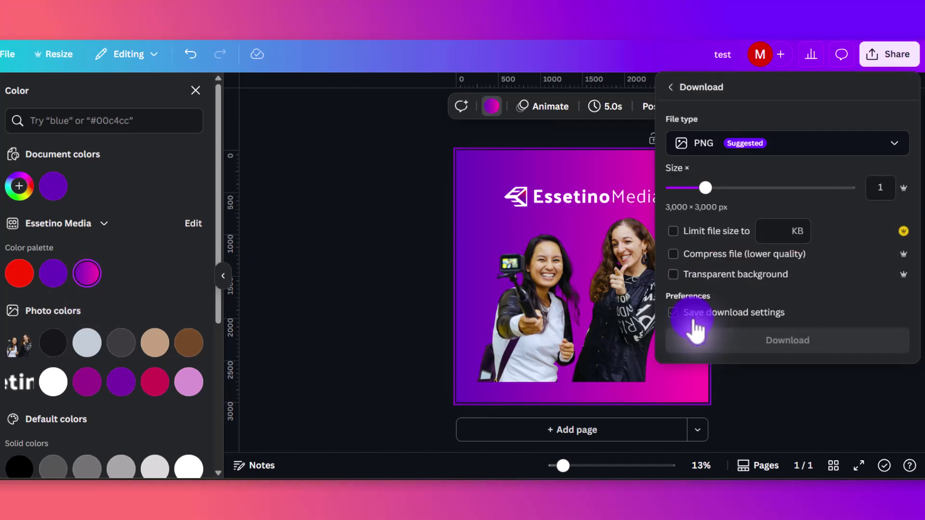
left_click(673, 274)
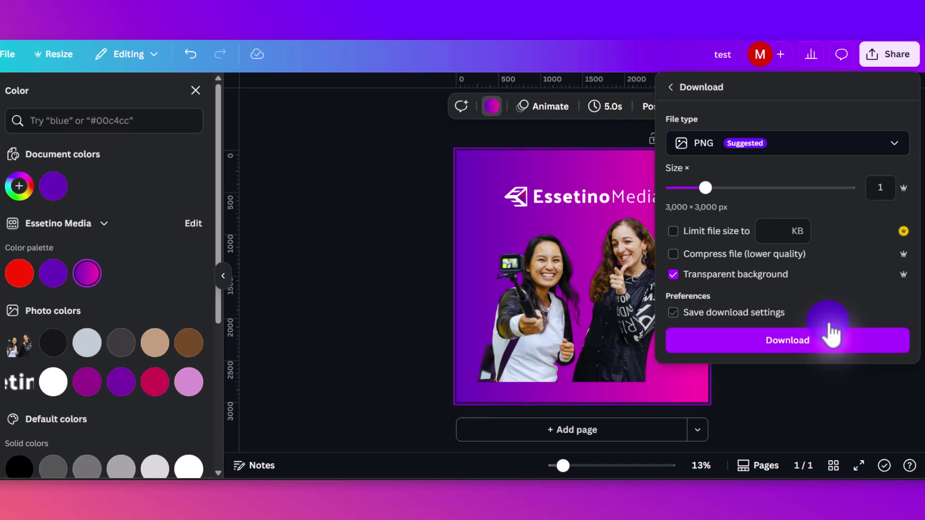
left_click(786, 341)
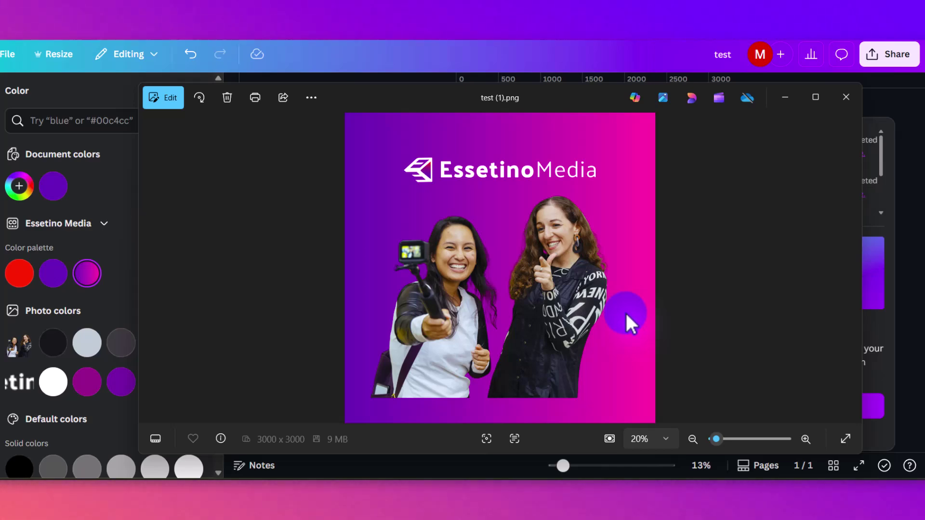
left_click(845, 97)
Step: Set the page background to the solid purple brand swatch
left_click(469, 157)
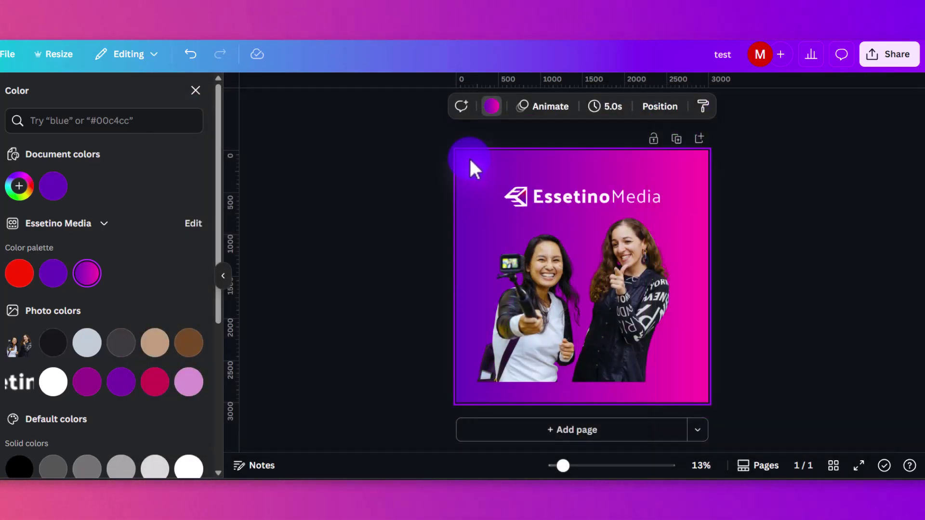
left_click(492, 106)
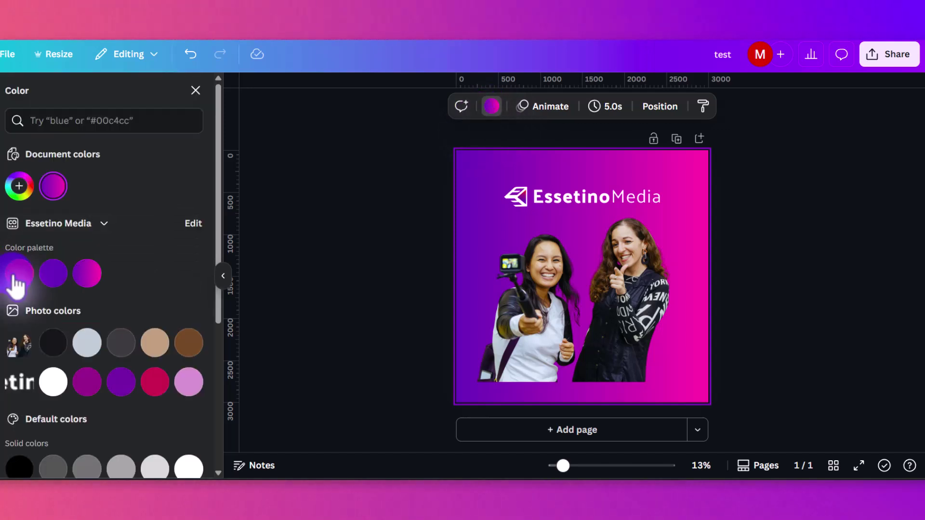
left_click(53, 273)
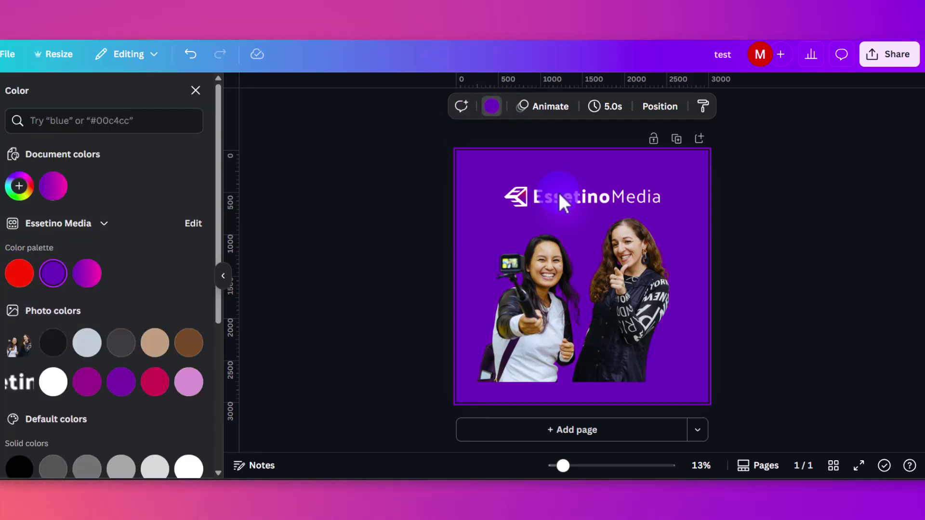
Step: Download the purple design as transparent-background PNG test (2).png and close its preview
left_click(887, 54)
left_click(693, 321)
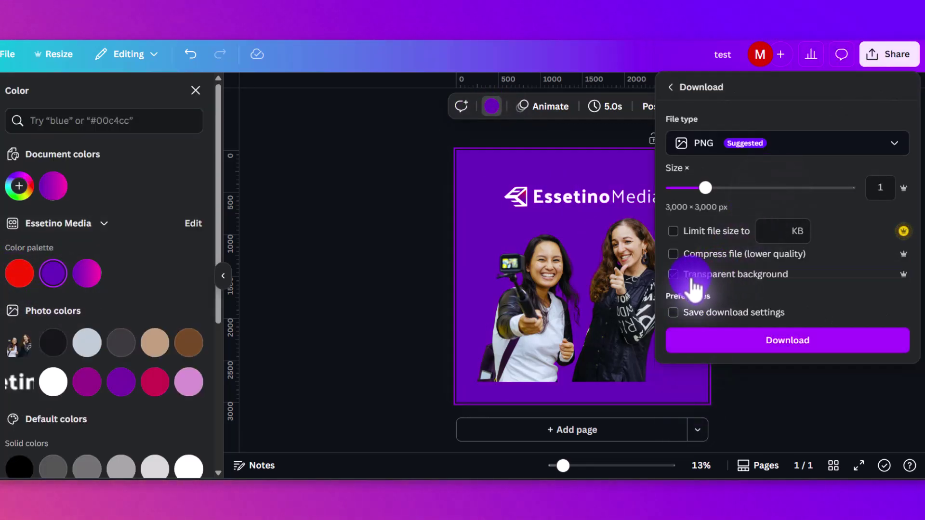
left_click(673, 275)
left_click(787, 341)
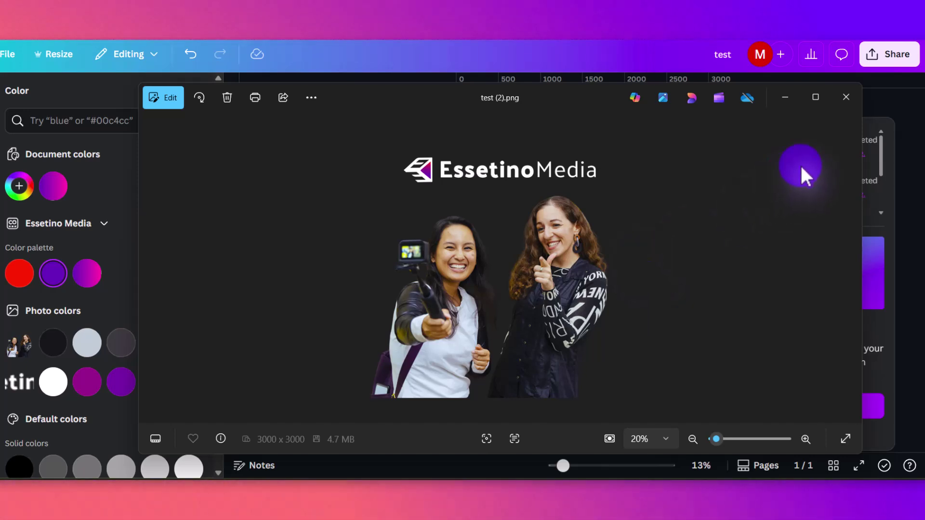
left_click(846, 97)
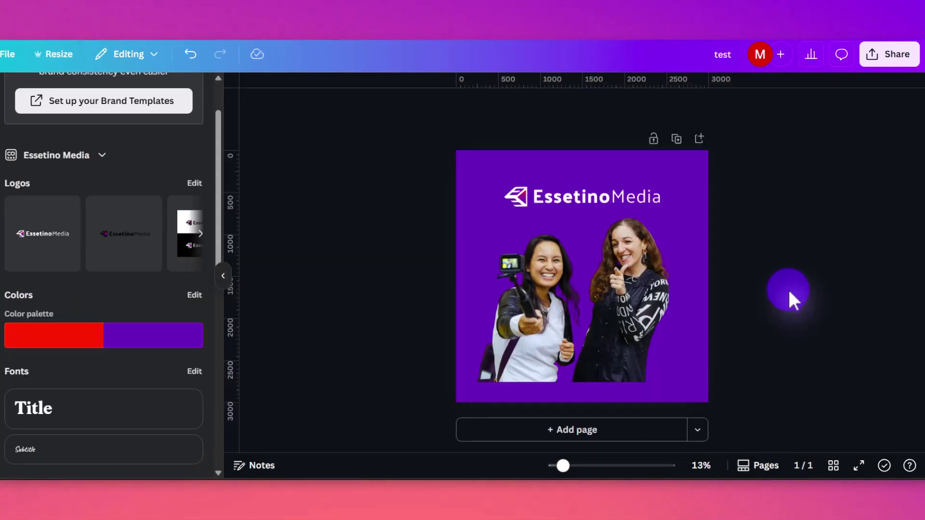